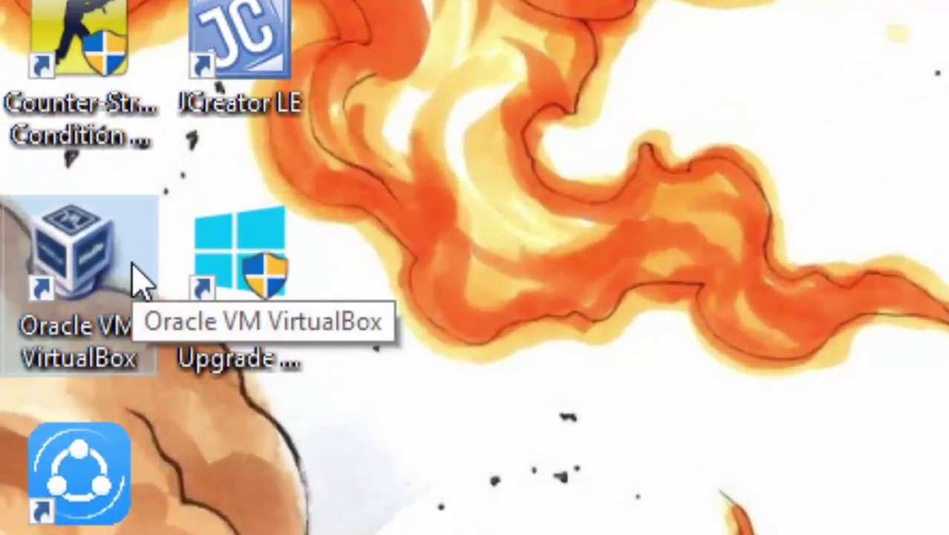
# Step: Launch Oracle VM VirtualBox from its desktop shortcut
pyautogui.doubleClick(139, 283)
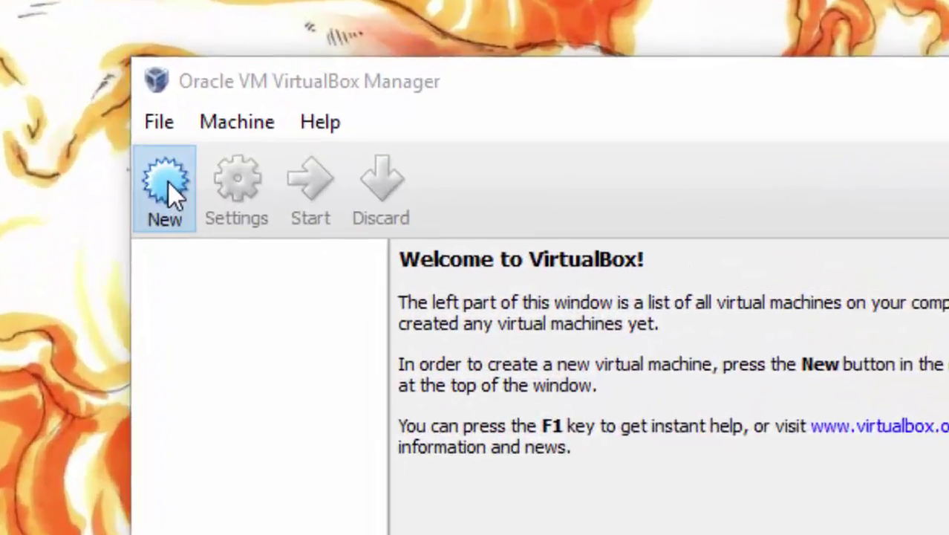
# Step: Name a new virtual machine 'Windows 7' with type Microsoft Windows and version Windows 7
pyautogui.click(167, 184)
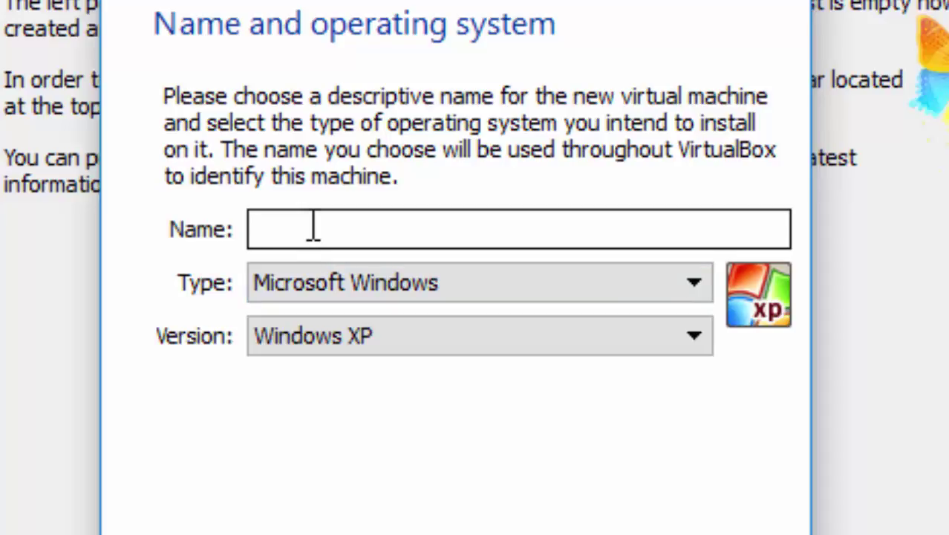
pyautogui.write('Windo')
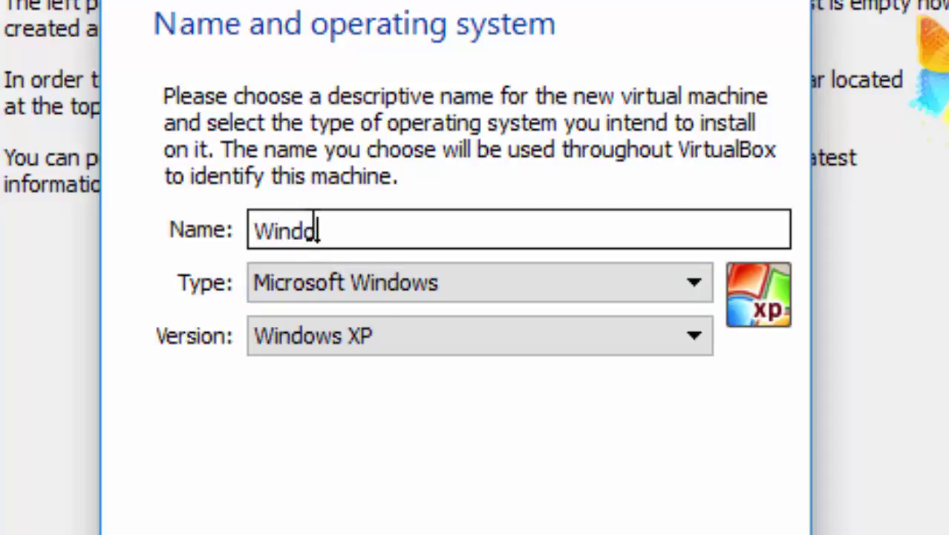
pyautogui.write('ws 7')
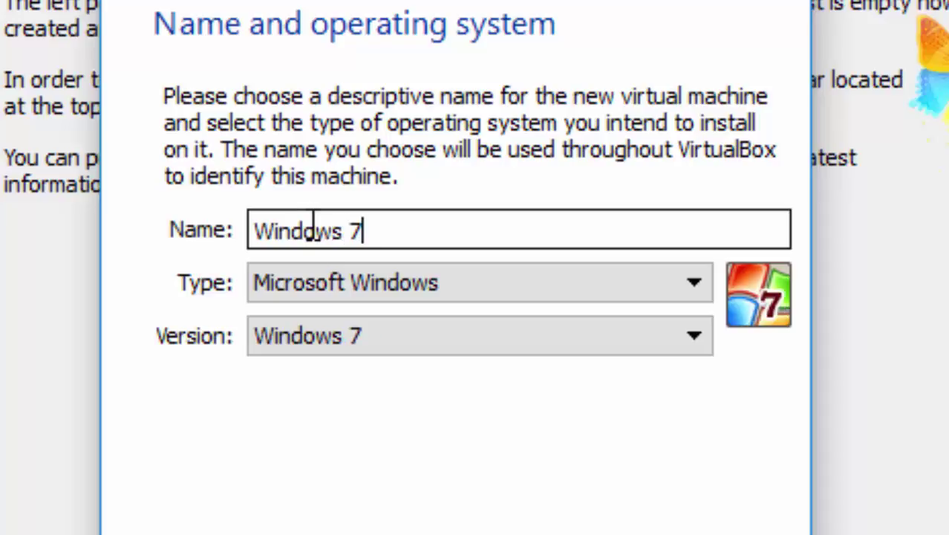
pyautogui.click(488, 284)
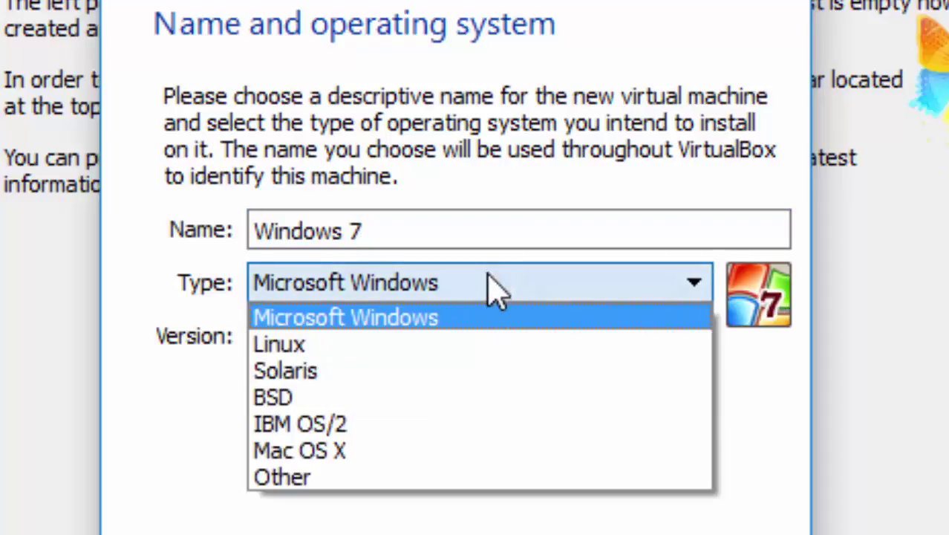
pyautogui.click(485, 318)
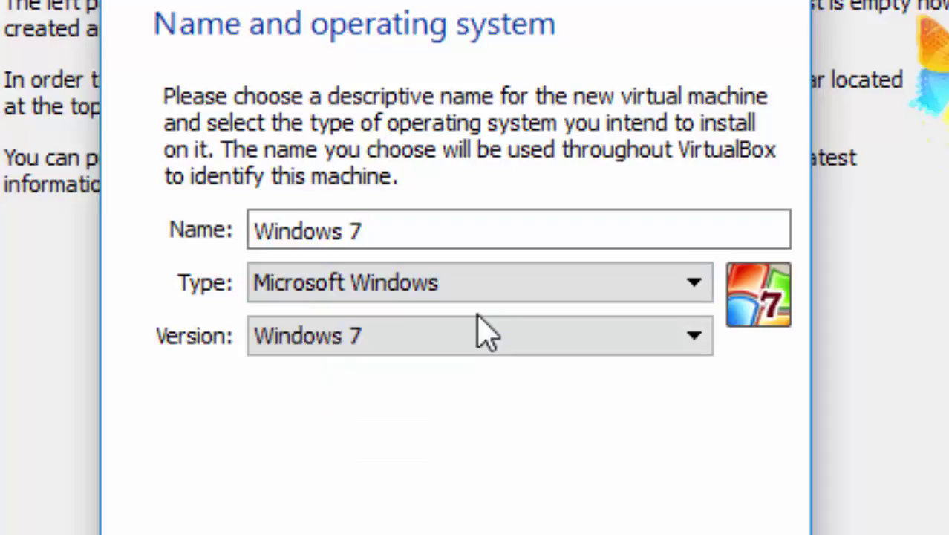
pyautogui.click(480, 330)
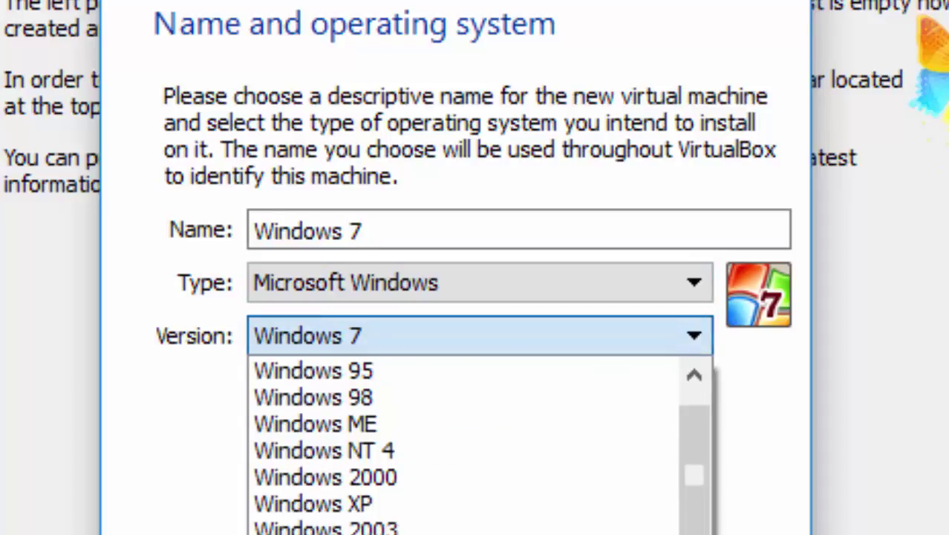
pyautogui.press('Escape')
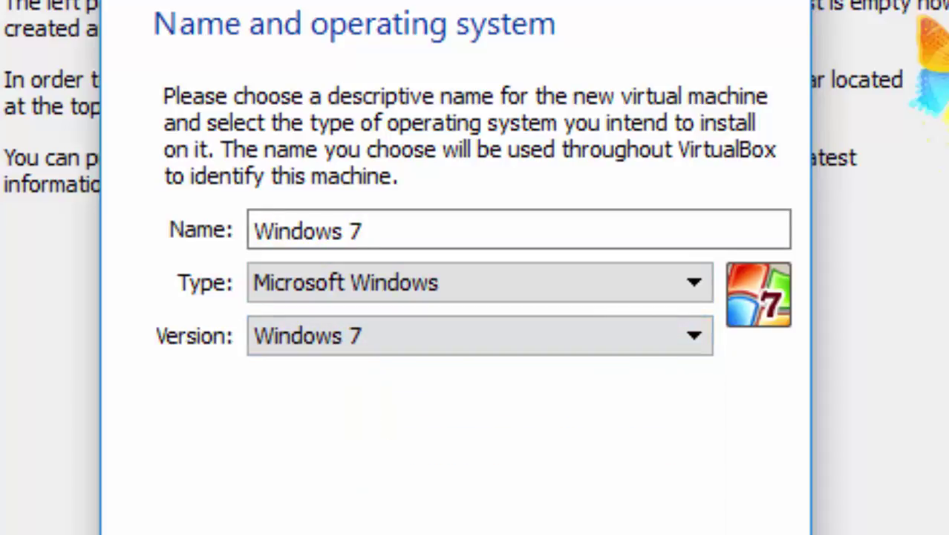
pyautogui.click(549, 531)
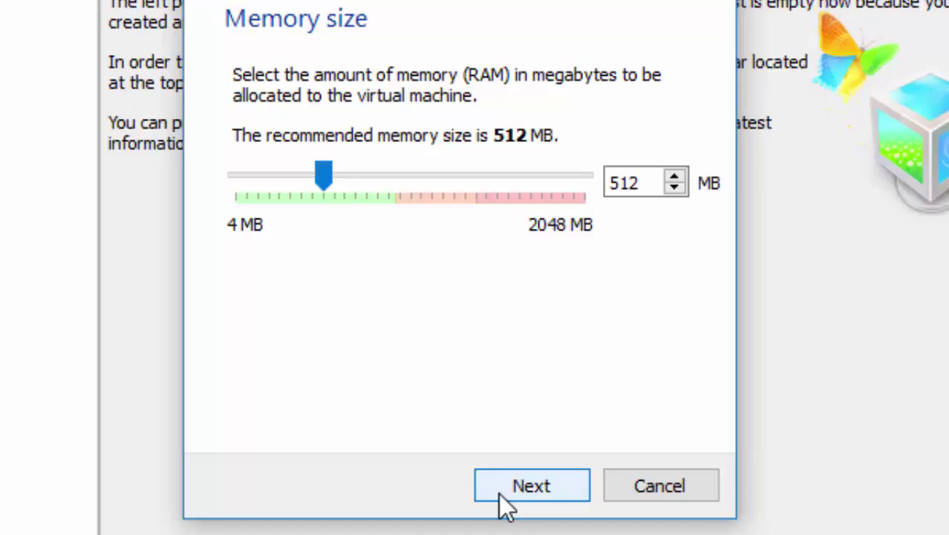
# Step: Keep 512 MB memory and create a dynamically allocated 25.00 GB VDI hard drive
pyautogui.click(505, 498)
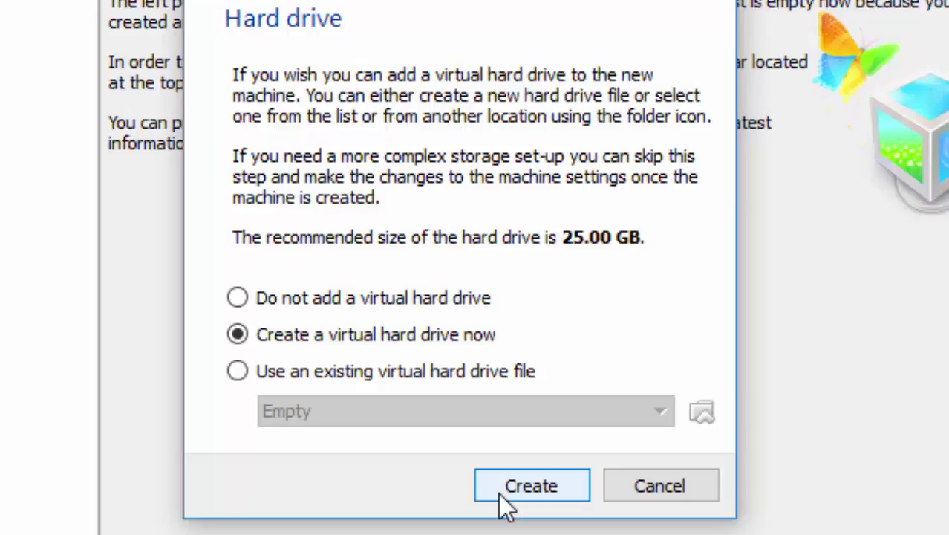
pyautogui.click(506, 506)
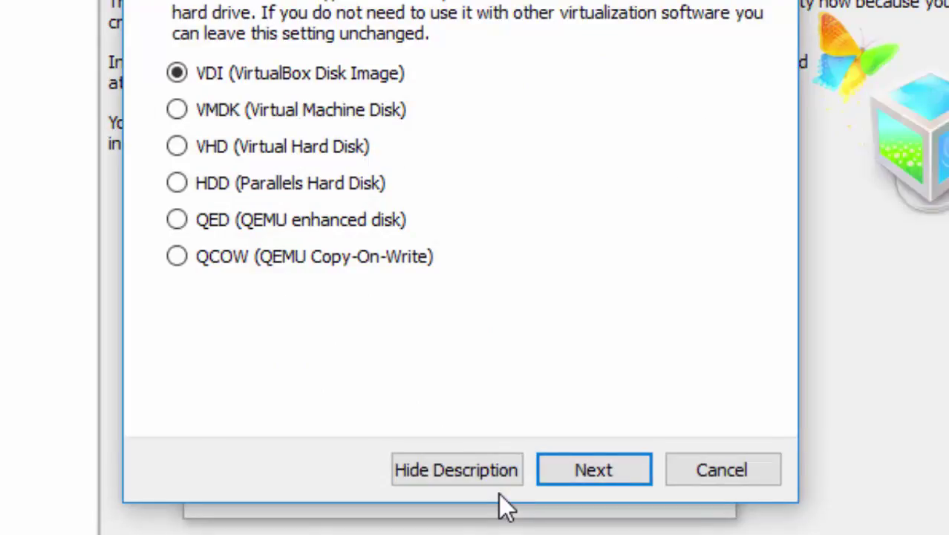
pyautogui.click(583, 473)
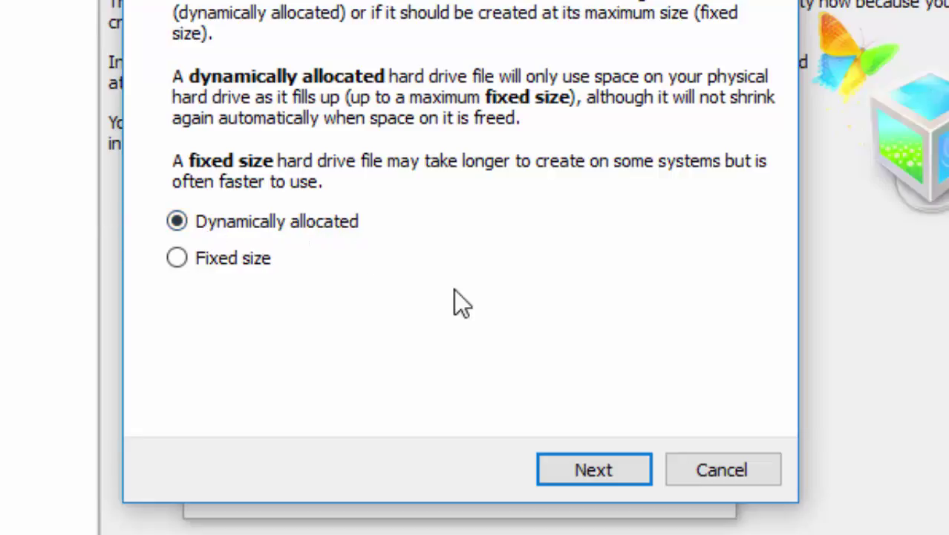
pyautogui.click(574, 465)
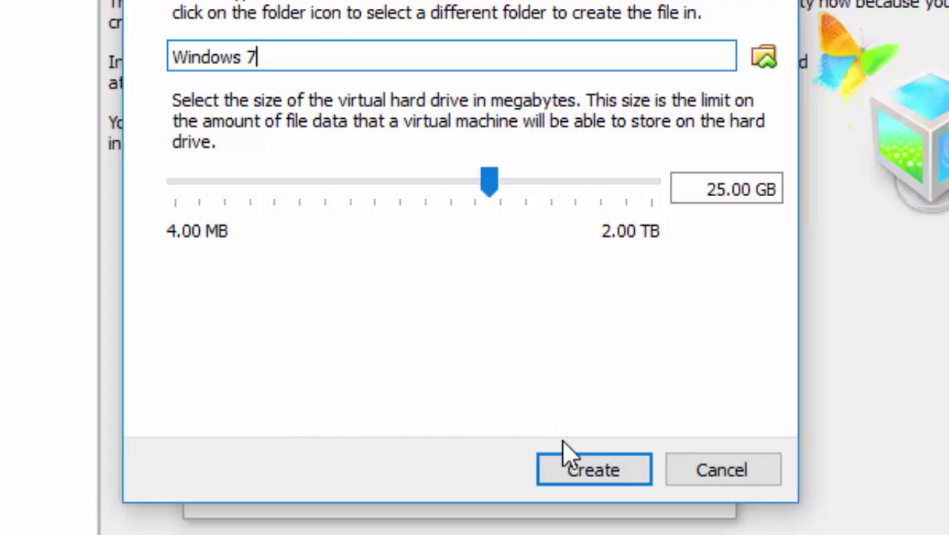
pyautogui.click(593, 469)
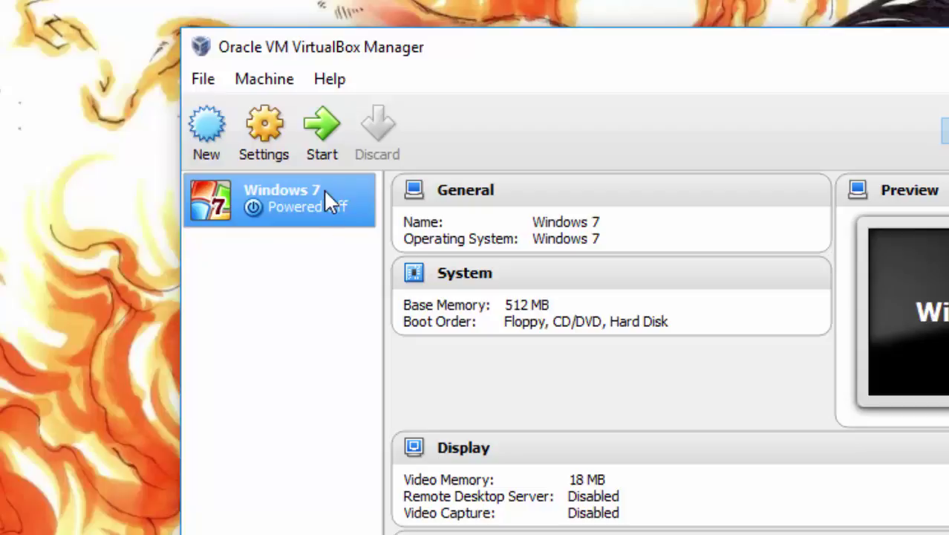
# Step: Power on the Windows 7 VM and select Windows 7 Ultimate.iso as the start-up disk
pyautogui.click(323, 145)
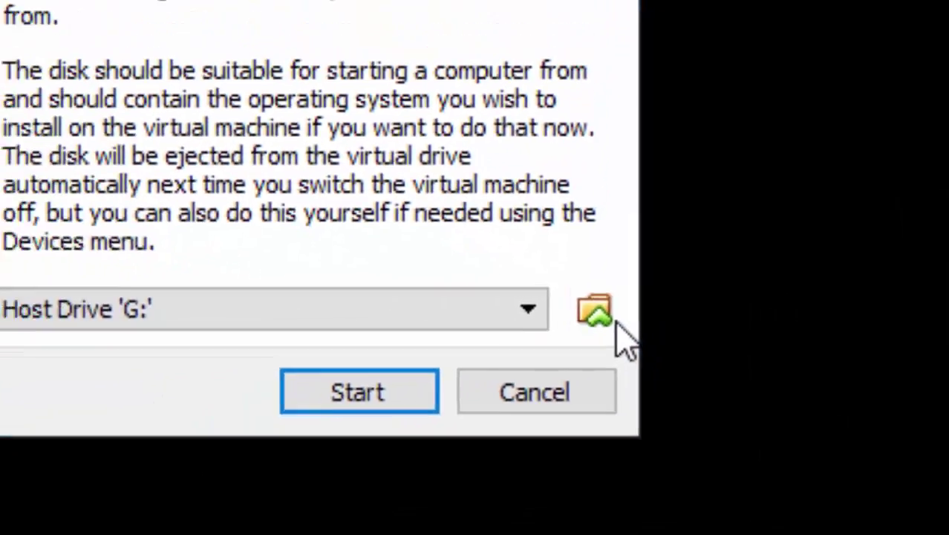
pyautogui.click(628, 327)
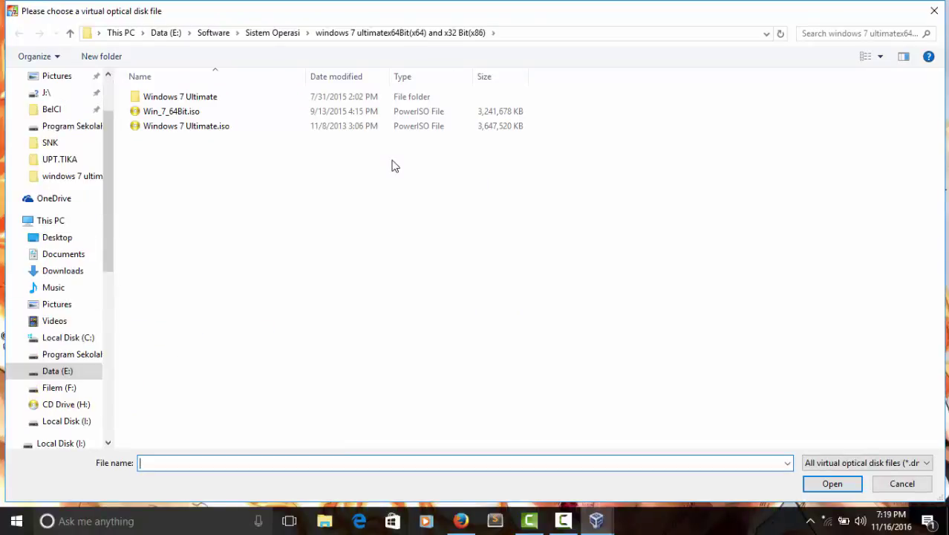
pyautogui.click(357, 126)
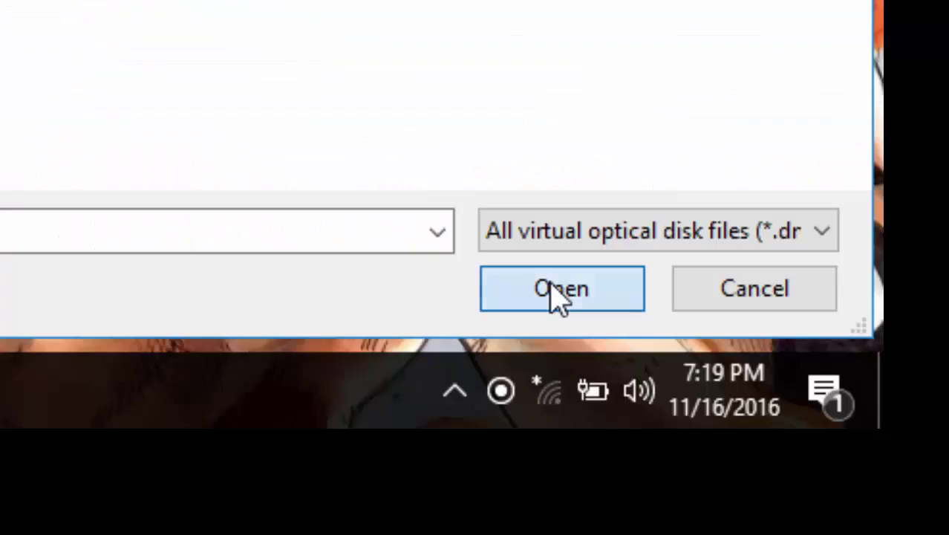
pyautogui.click(557, 292)
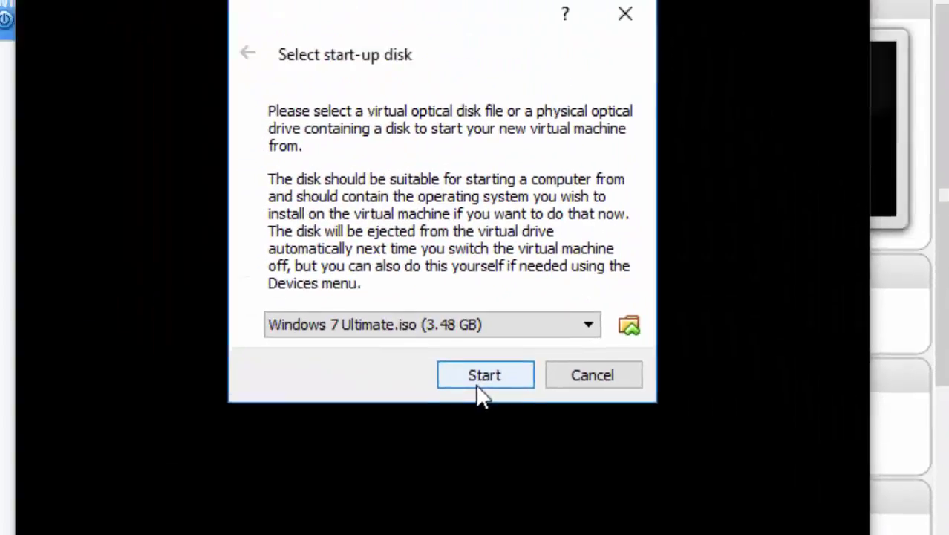
# Step: Boot from the Windows 7 disk and dismiss the keyboard capture and colour depth notices
pyautogui.click(479, 382)
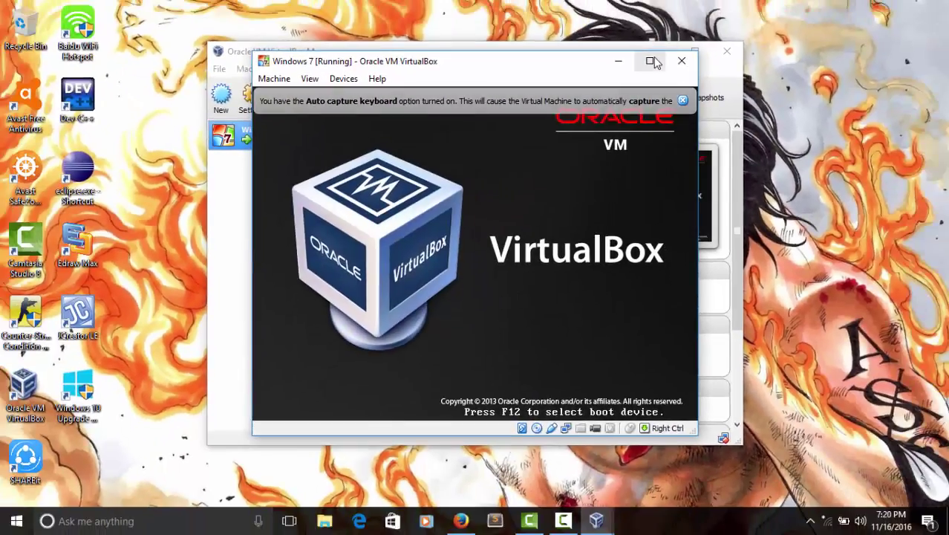
pyautogui.click(651, 61)
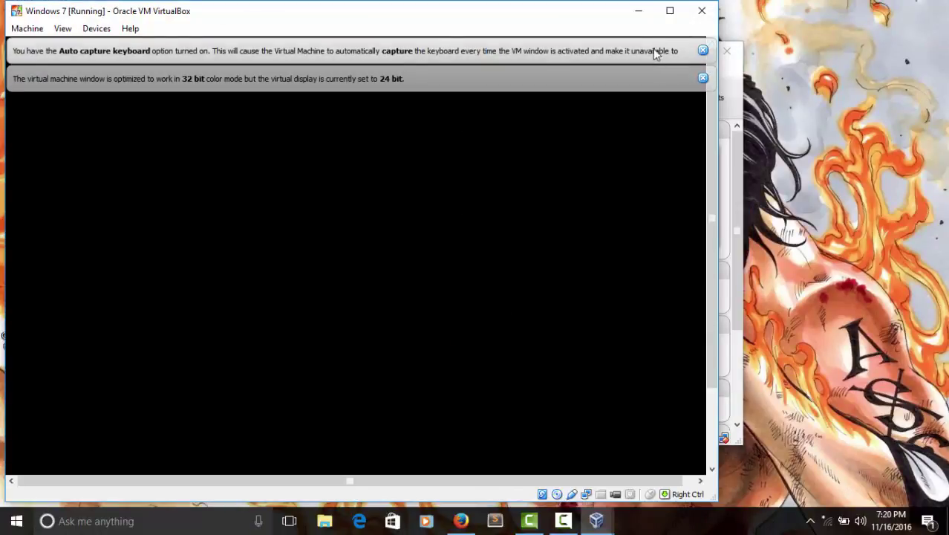
pyautogui.click(703, 50)
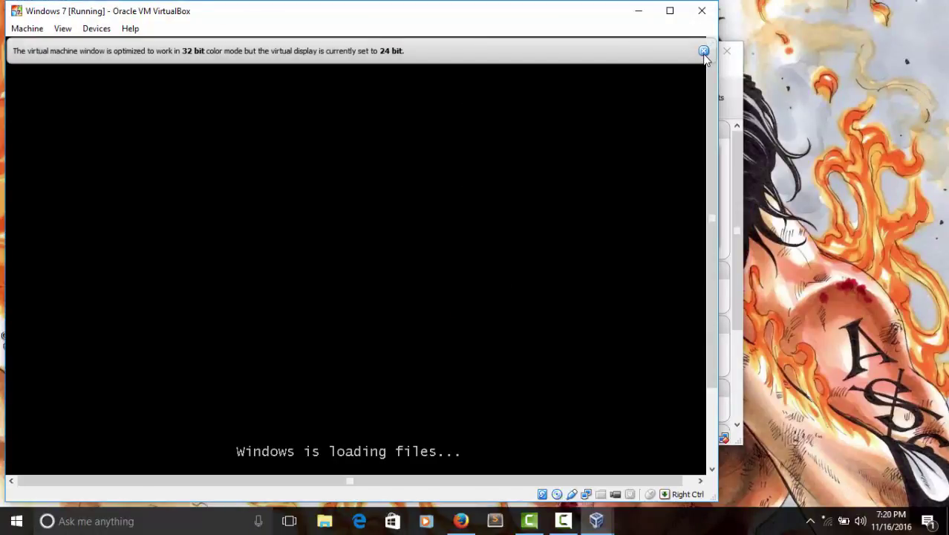
pyautogui.click(704, 50)
pyautogui.click(678, 13)
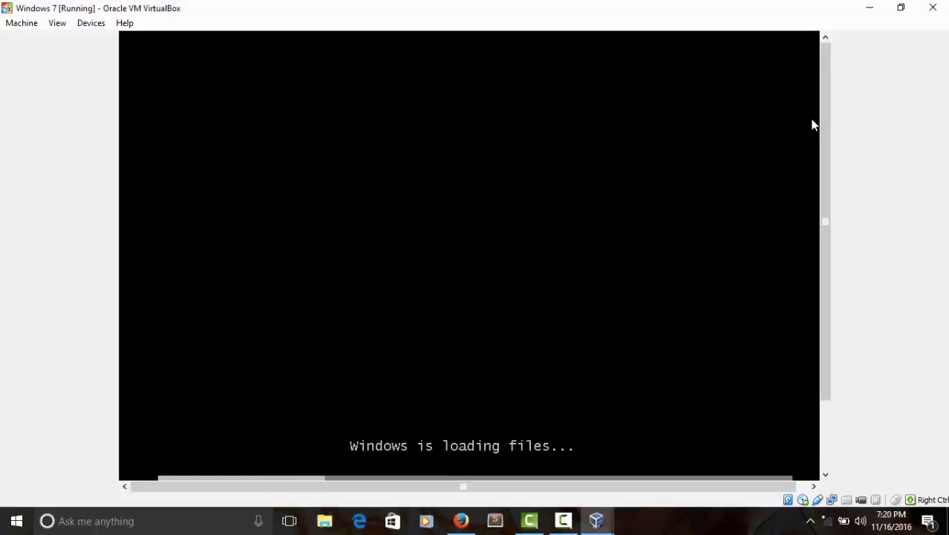
# Step: Widen the virtual machine window, then maximize it to full screen
pyautogui.moveTo(823, 136); pyautogui.dragTo(842, 271)
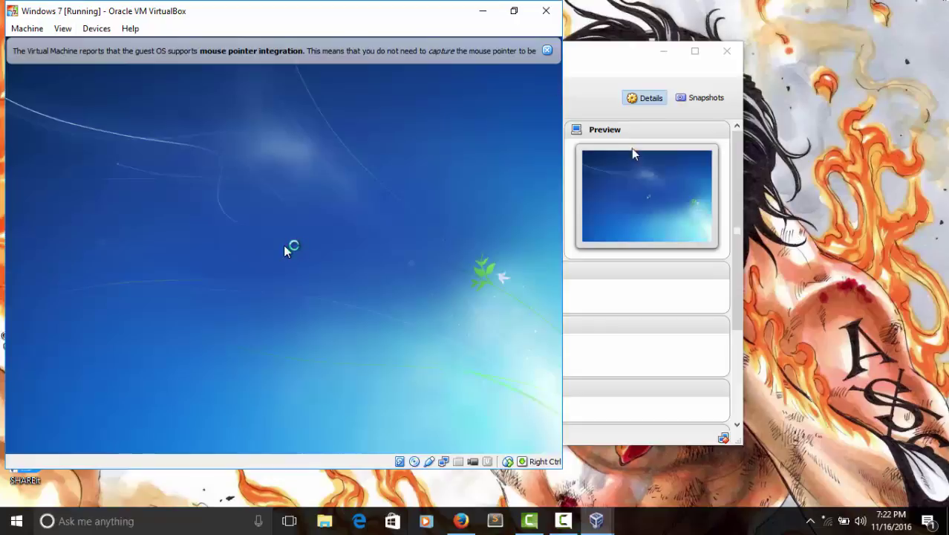
pyautogui.click(517, 13)
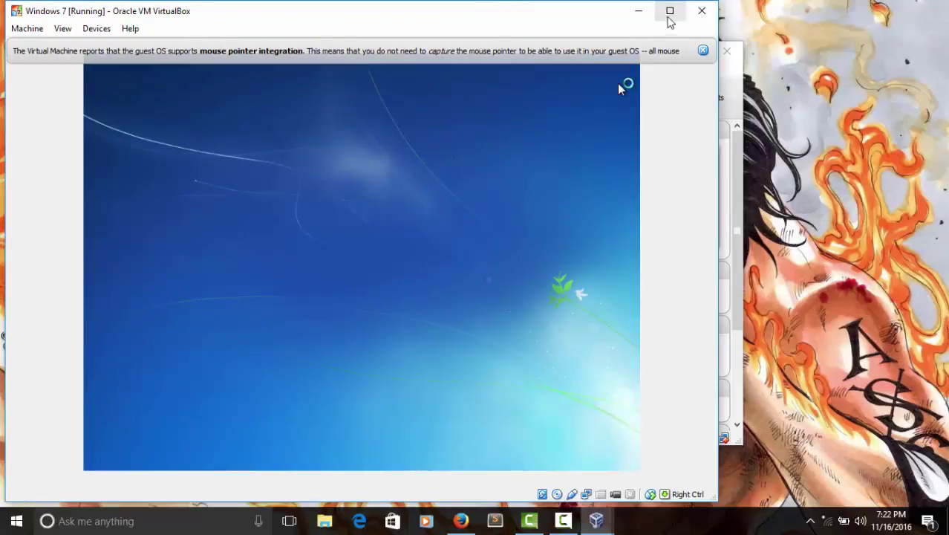
pyautogui.click(671, 16)
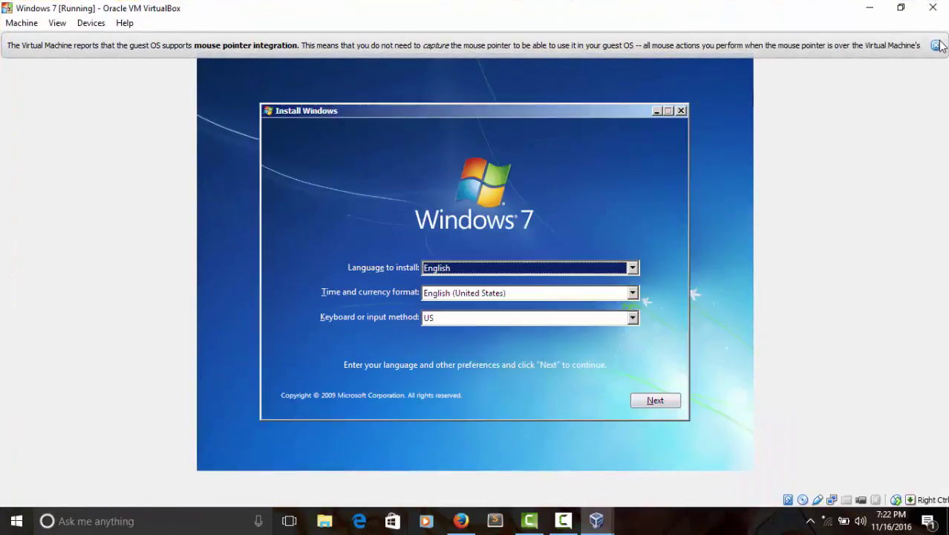
# Step: Close the mouse integration notice and keep English (United States) language with US keyboard
pyautogui.click(936, 45)
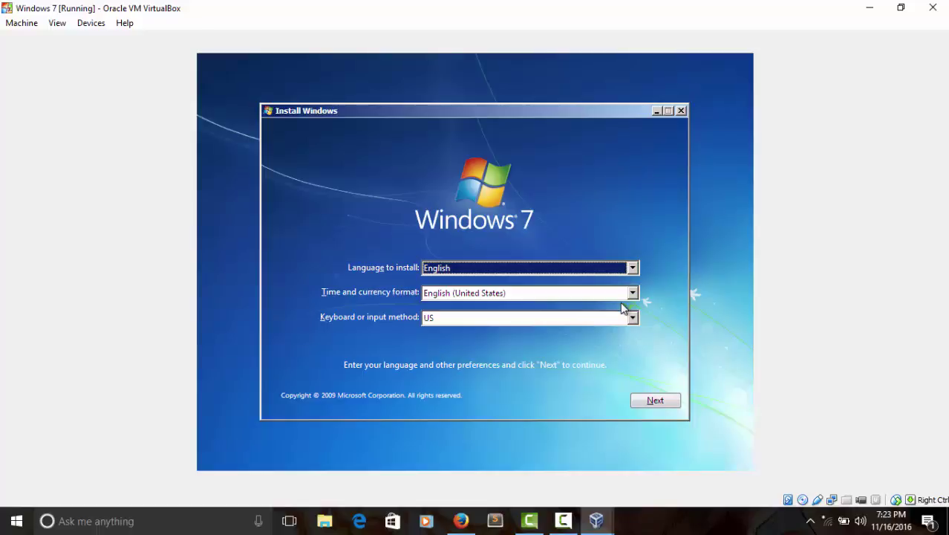
pyautogui.click(656, 401)
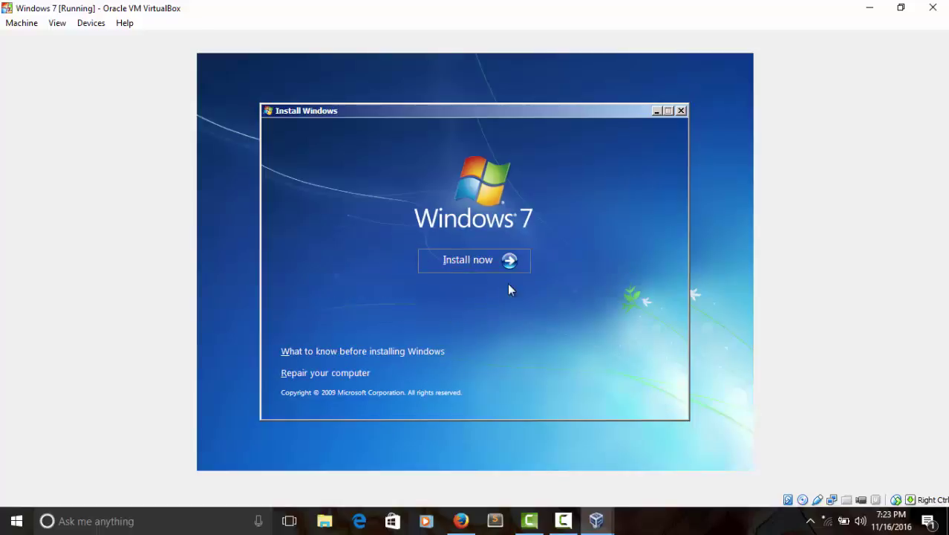
# Step: Begin the Windows 7 installation with Install now
pyautogui.click(470, 261)
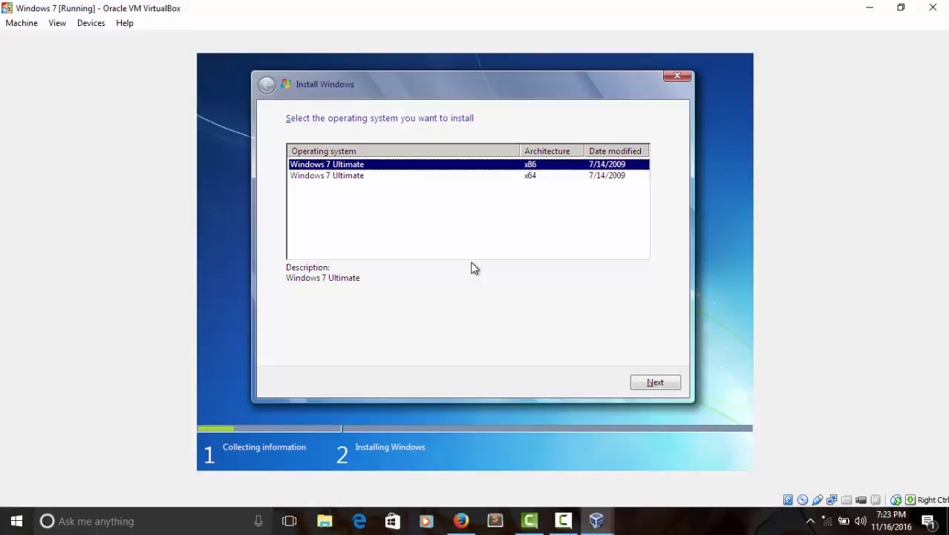
# Step: Select the x86 Windows 7 Ultimate edition and continue
pyautogui.click(532, 179)
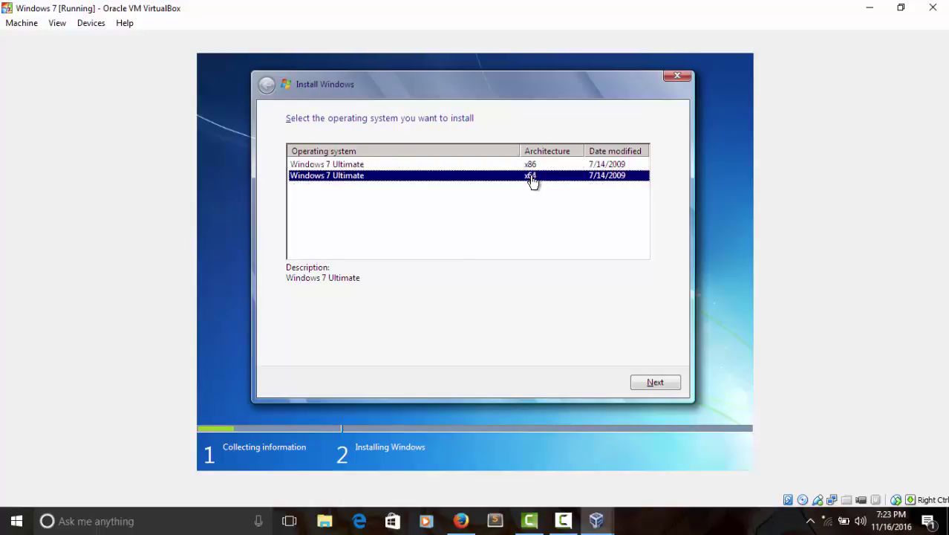
pyautogui.click(532, 165)
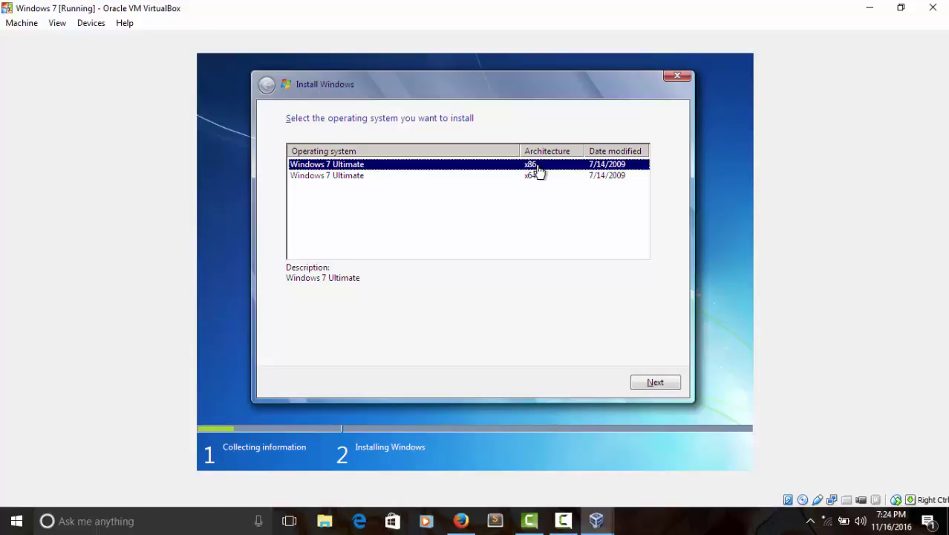
pyautogui.click(656, 382)
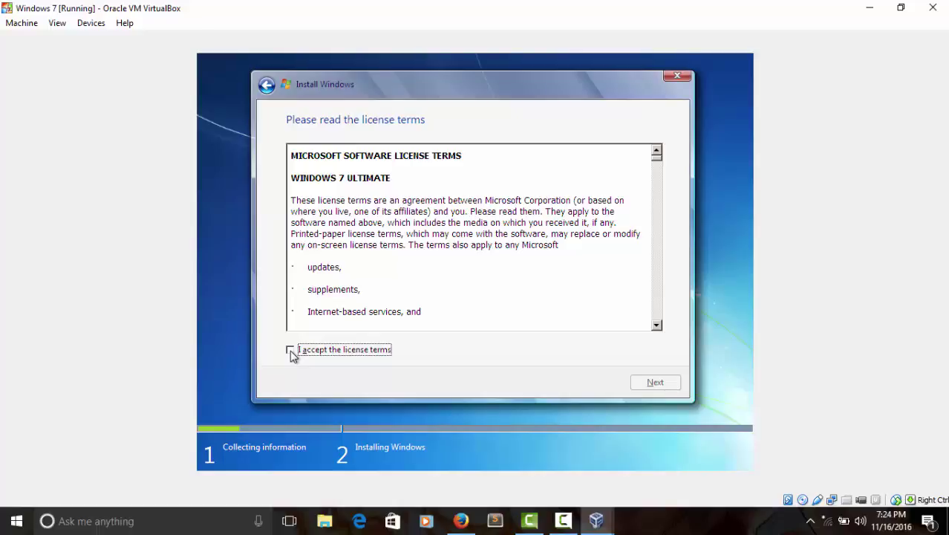
# Step: Tick 'I accept the license terms' and continue
pyautogui.click(290, 350)
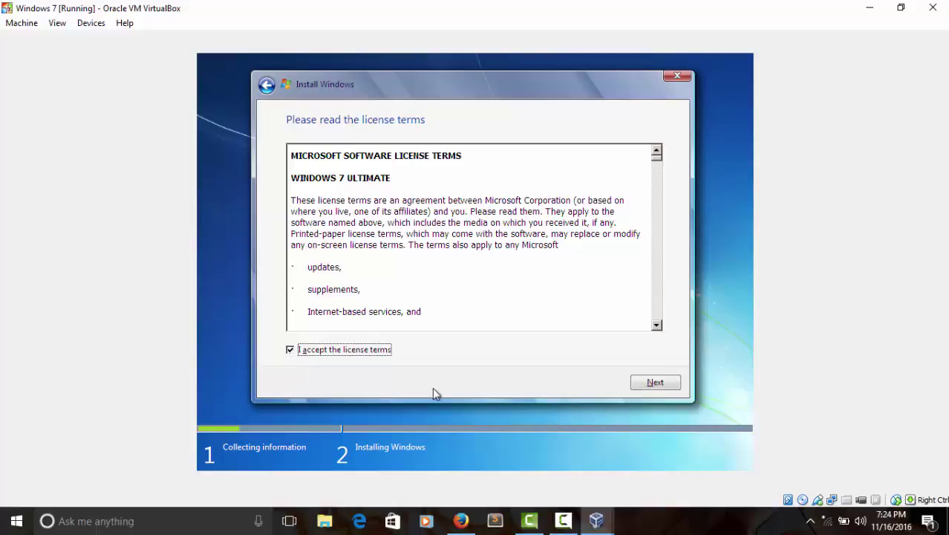
pyautogui.click(661, 382)
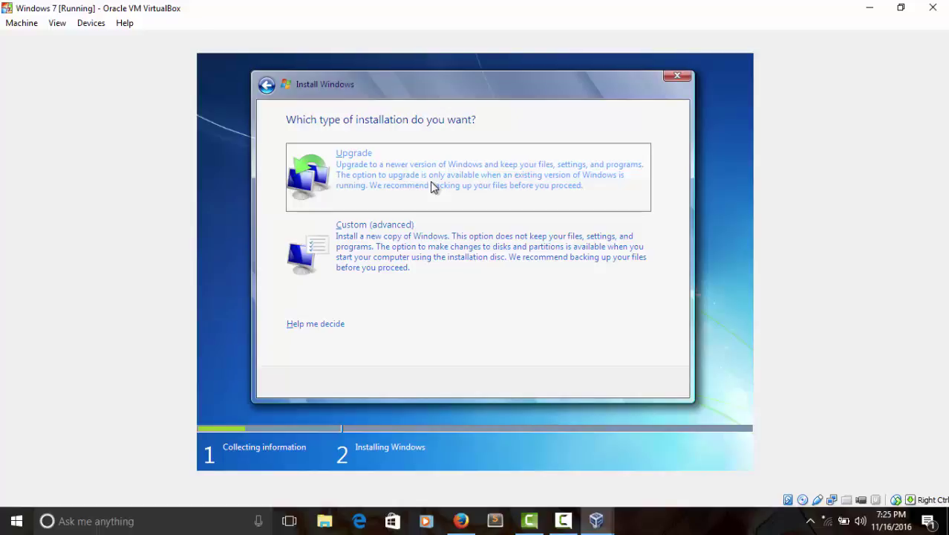
# Step: Choose the Custom (advanced) installation type
pyautogui.press('Down')
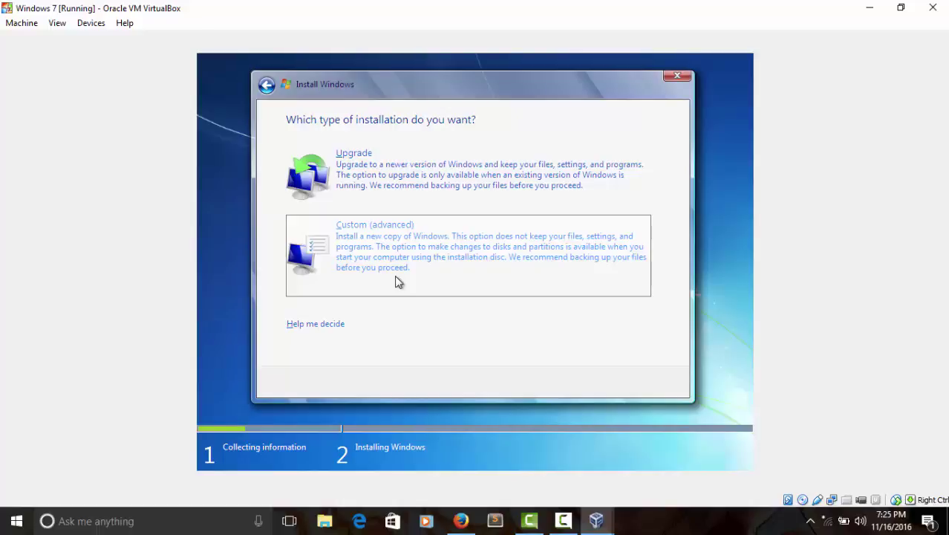
pyautogui.click(396, 281)
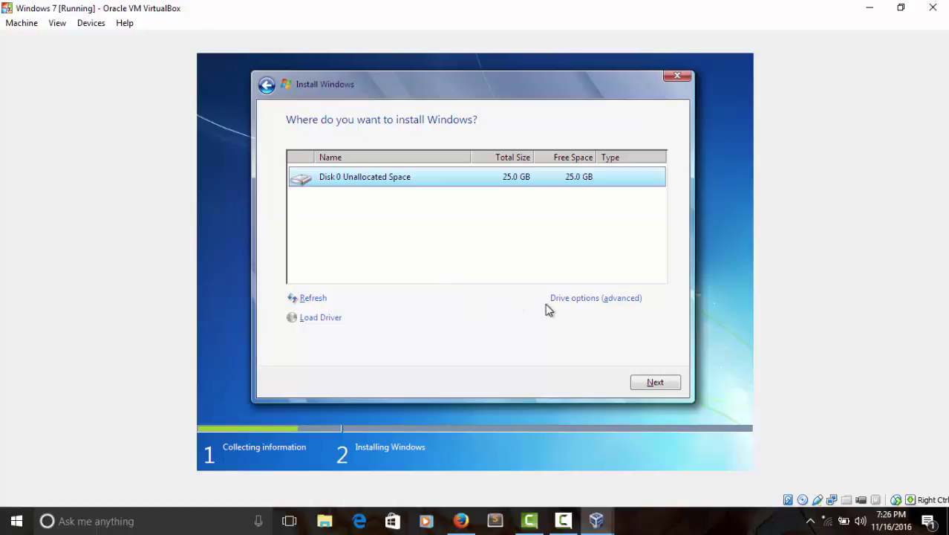
# Step: Start a new partition on Disk 0's unallocated space via the advanced drive options, sized 10000 MB
pyautogui.click(596, 300)
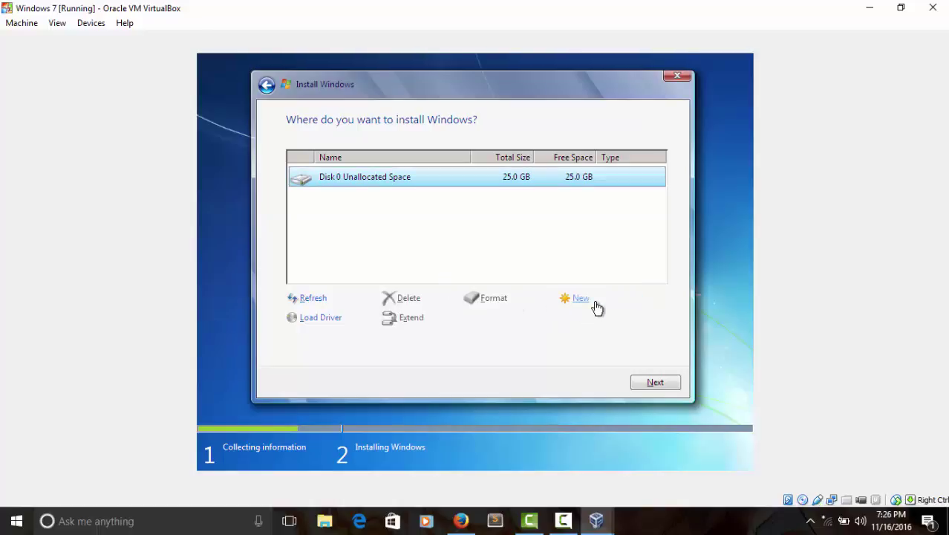
pyautogui.click(586, 301)
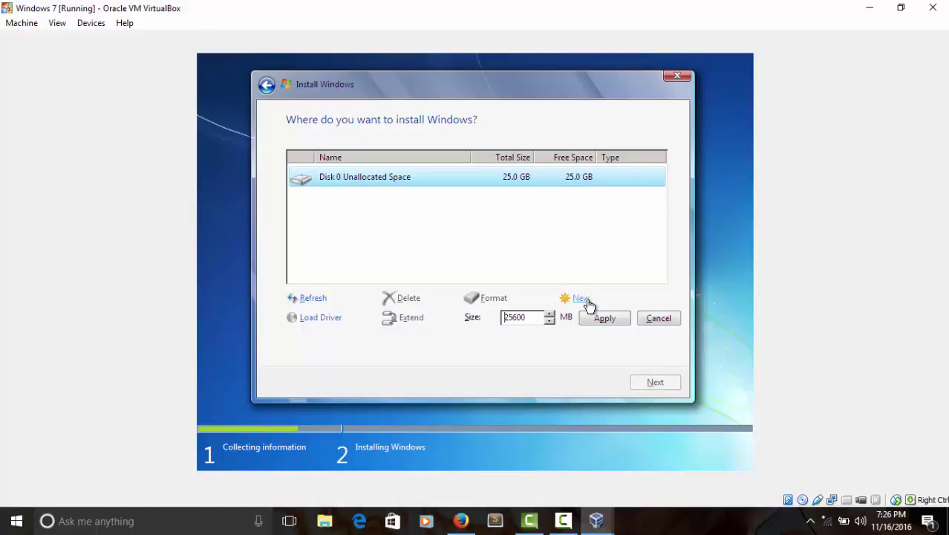
pyautogui.click(527, 318)
pyautogui.press('BackSpace')
pyautogui.press('BackSpace')
pyautogui.press('BackSpace')
pyautogui.press('BackSpace')
pyautogui.press('BackSpace')
pyautogui.press('Tab')
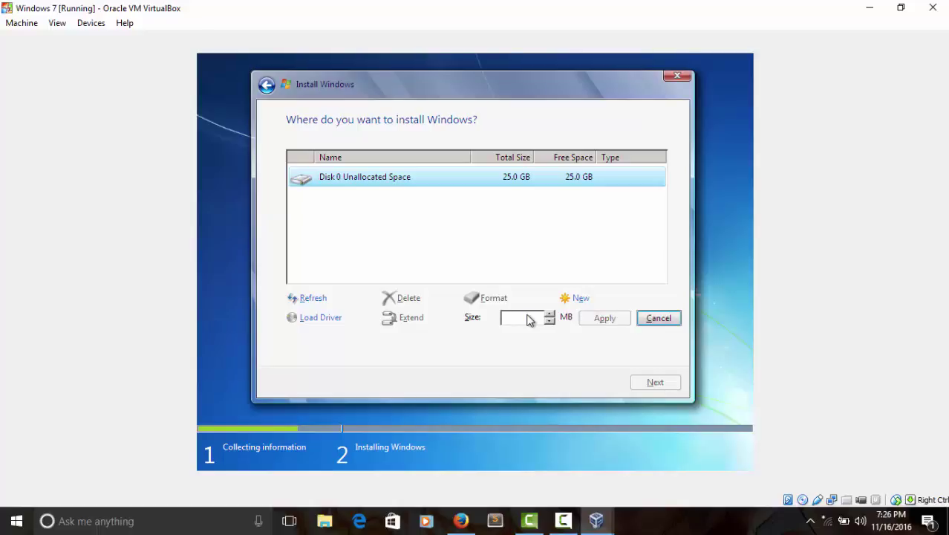
pyautogui.click(528, 318)
pyautogui.write('1')
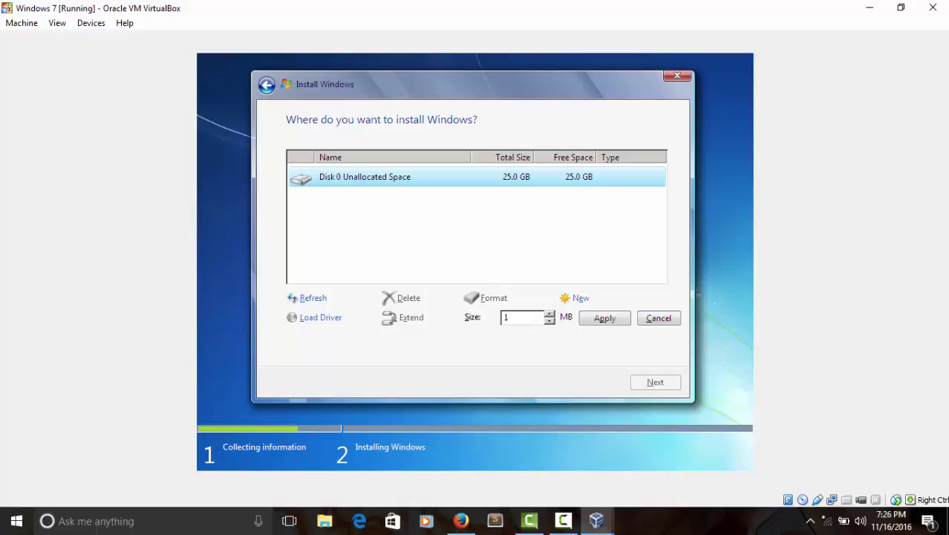
pyautogui.write('0000')
# Step: Apply the 10000 MB partition and accept the extra system partitions Windows adds
pyautogui.click(588, 320)
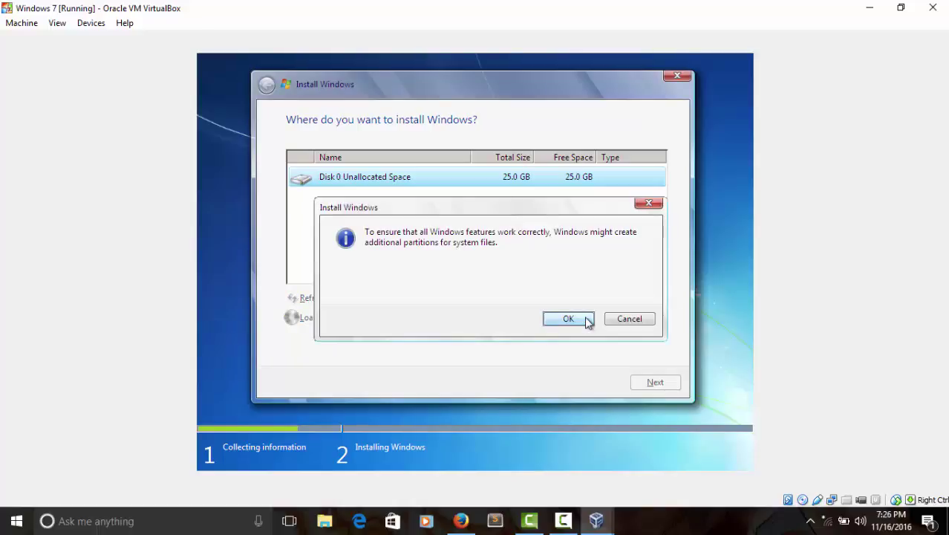
pyautogui.click(568, 319)
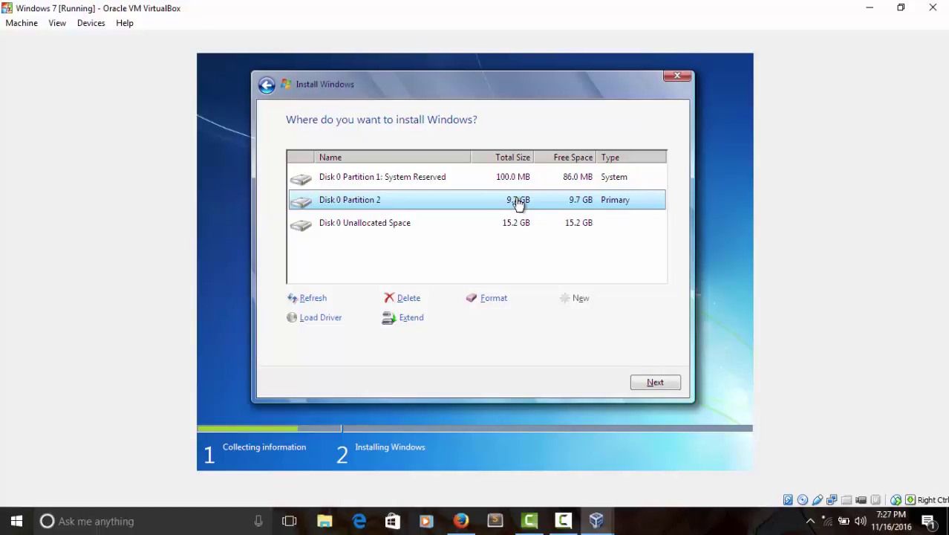
# Step: Install Windows 7 onto the 9.7 GB Disk 0 Partition 2
pyautogui.click(653, 382)
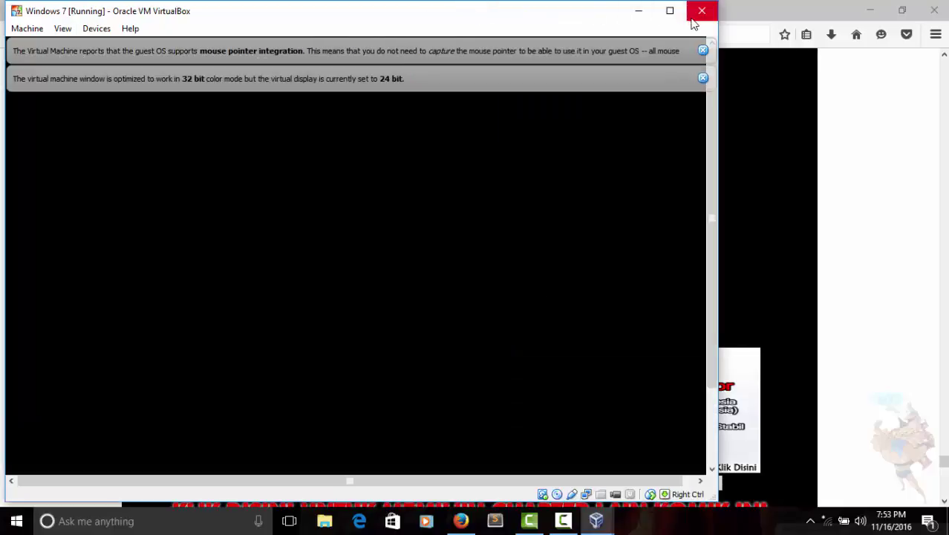
# Step: Maximize the VM window and dismiss the 32-bit colour and mouse-integration notices while installation continues
pyautogui.click(679, 15)
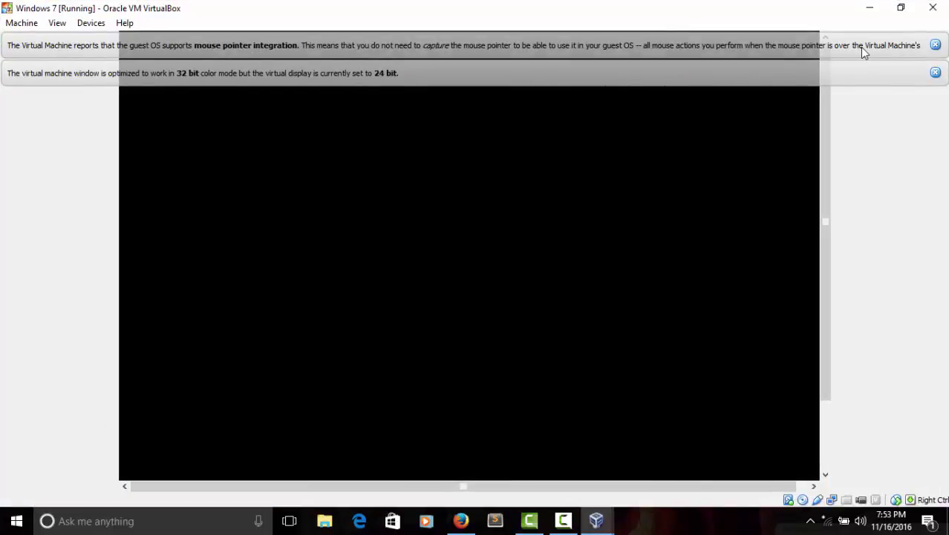
pyautogui.click(935, 73)
pyautogui.click(936, 46)
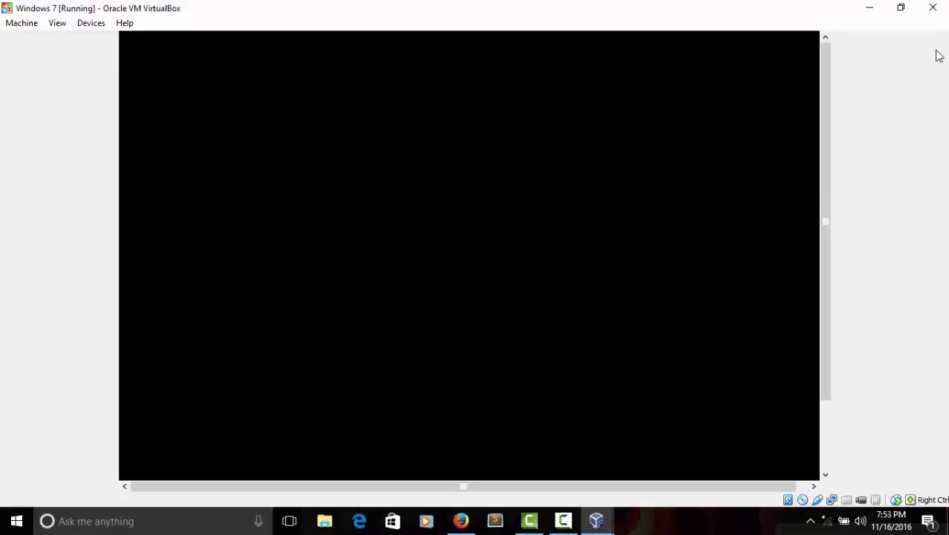
pyautogui.moveTo(827, 179); pyautogui.dragTo(833, 283)
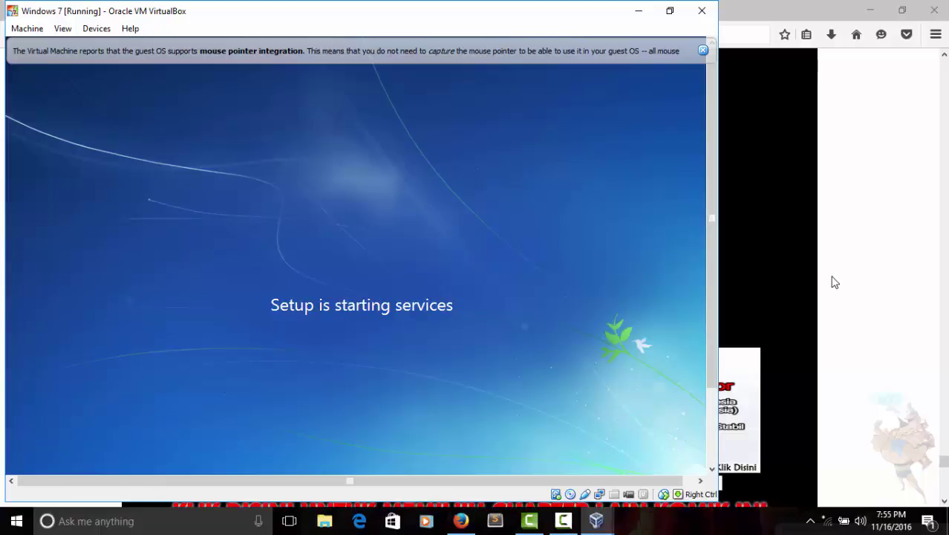
# Step: Maximize the VM window again and dismiss the mouse-integration notice
pyautogui.click(670, 11)
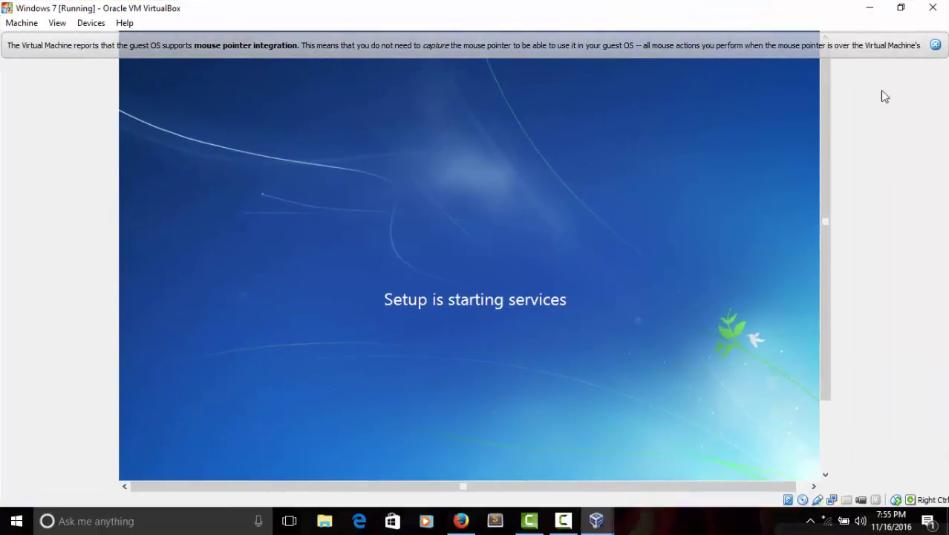
pyautogui.click(935, 45)
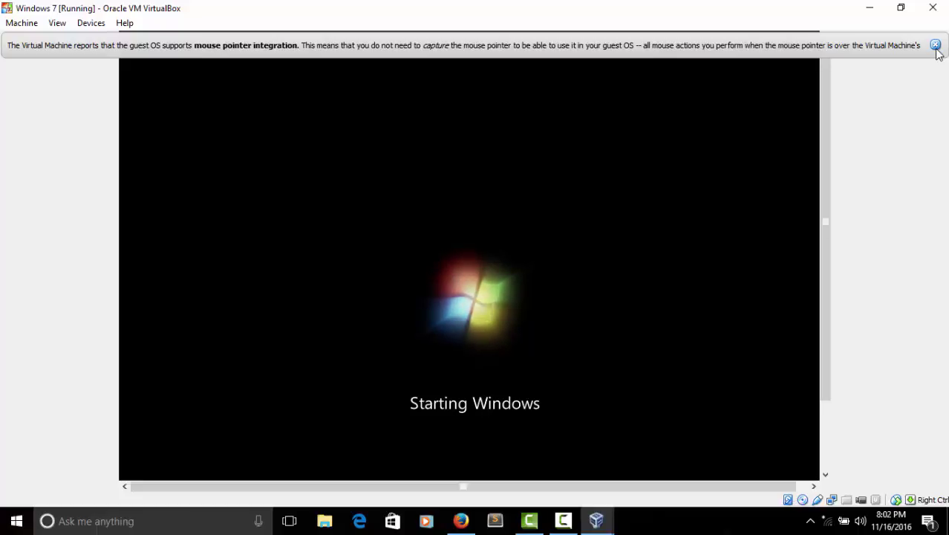
# Step: Restore the VM window with Win+Down, then maximize it again while setup proceeds
pyautogui.press('super+Down')
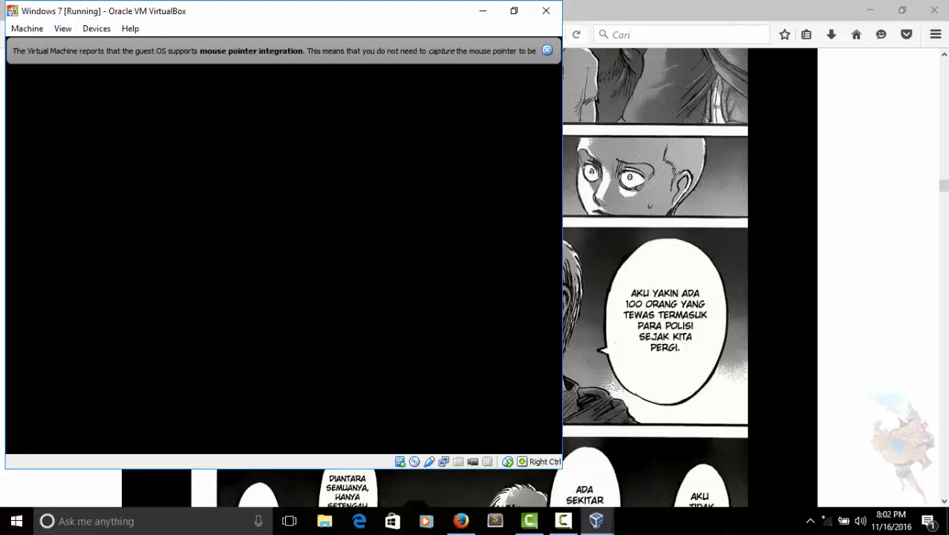
pyautogui.click(513, 12)
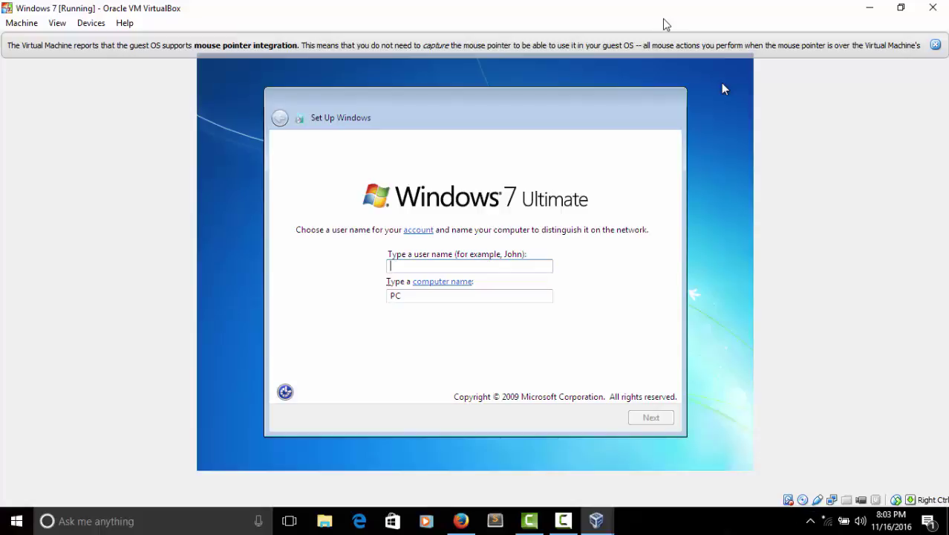
# Step: Enter the account's user name, letting the computer name fill in, and continue
pyautogui.write('Mau')
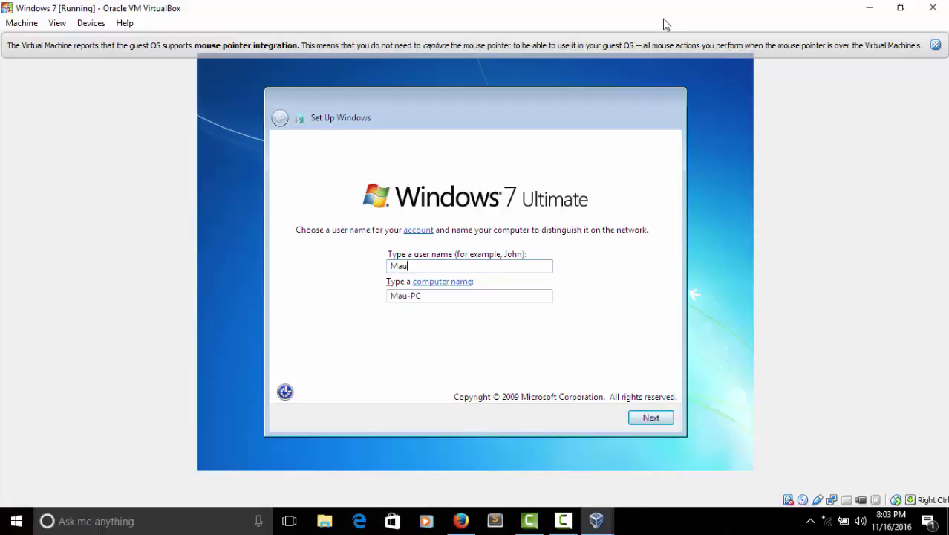
pyautogui.write('lana')
pyautogui.click(662, 423)
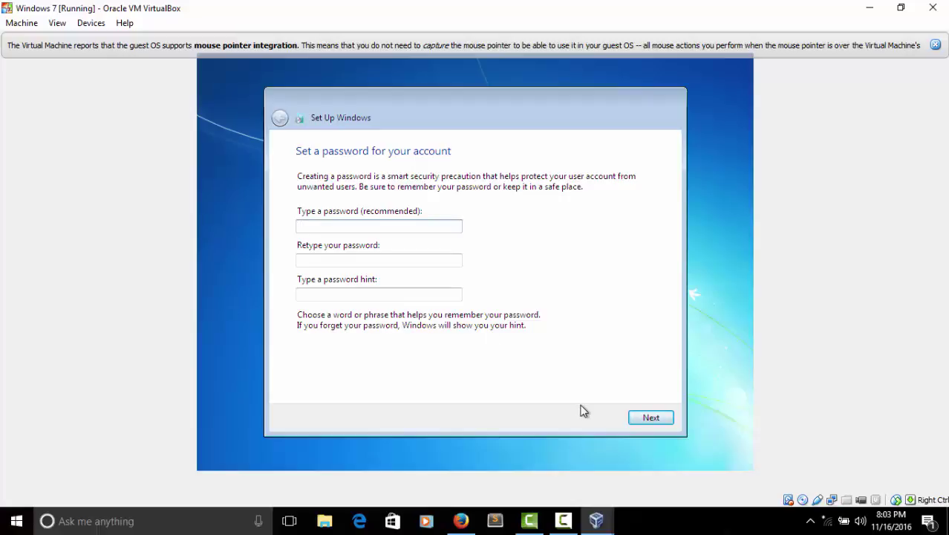
# Step: Skip the account password and choose 'Ask me later' for Windows update settings
pyautogui.click(641, 418)
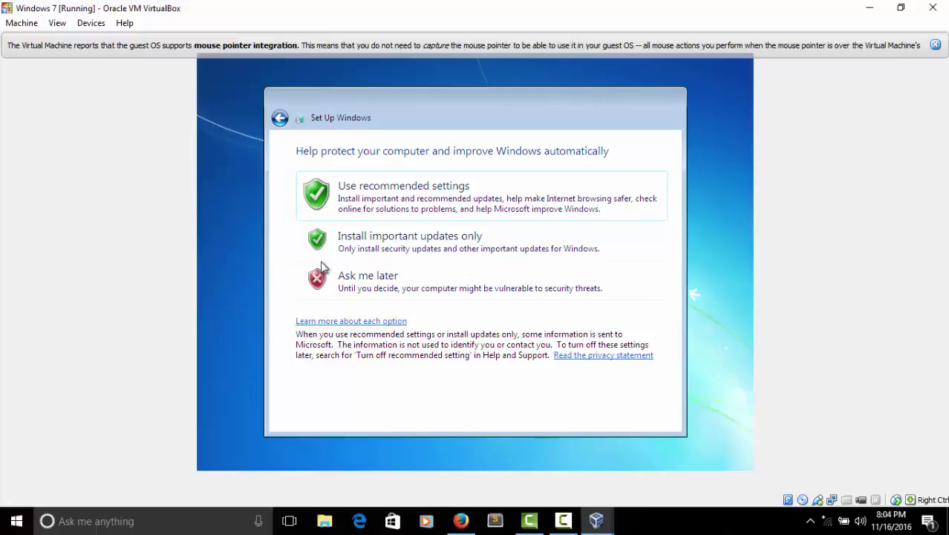
pyautogui.click(354, 254)
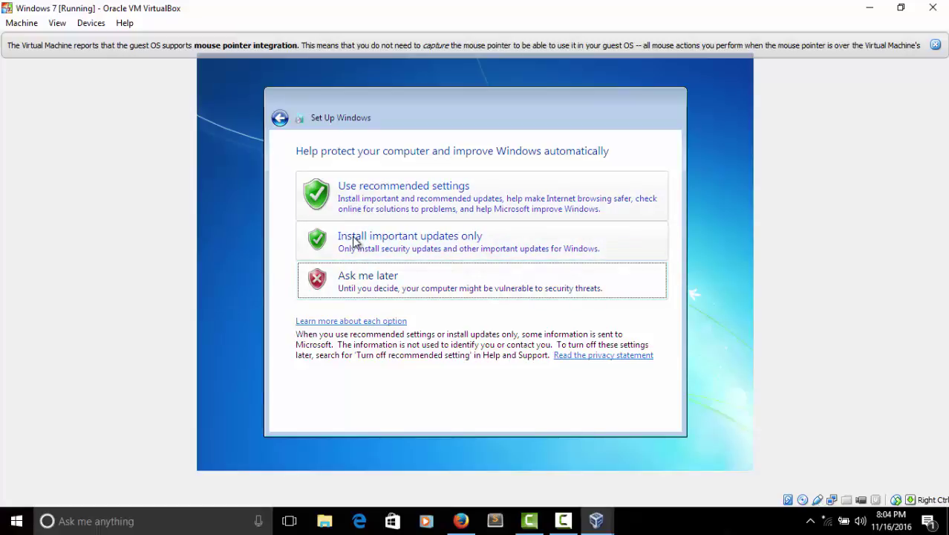
pyautogui.click(354, 292)
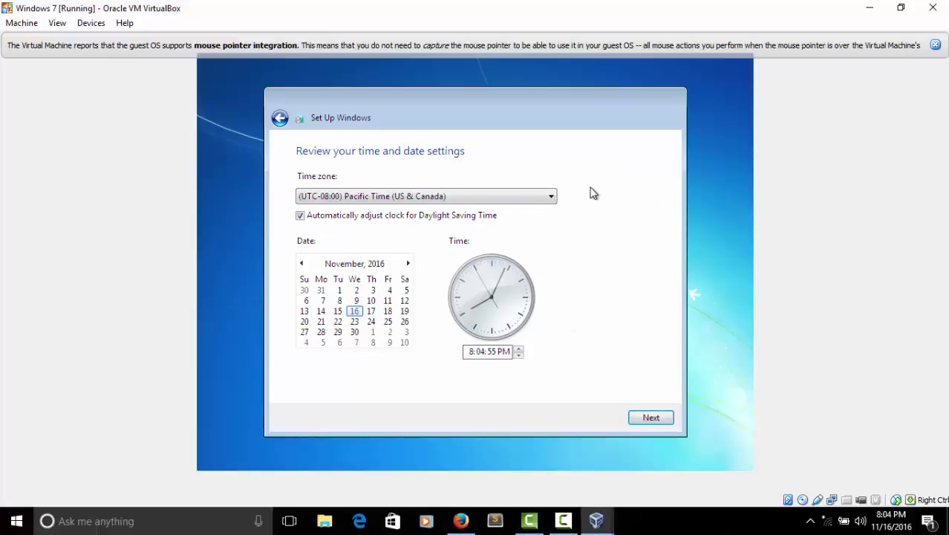
# Step: Keep Pacific Time (US & Canada) with the current date and time, and continue
pyautogui.click(550, 196)
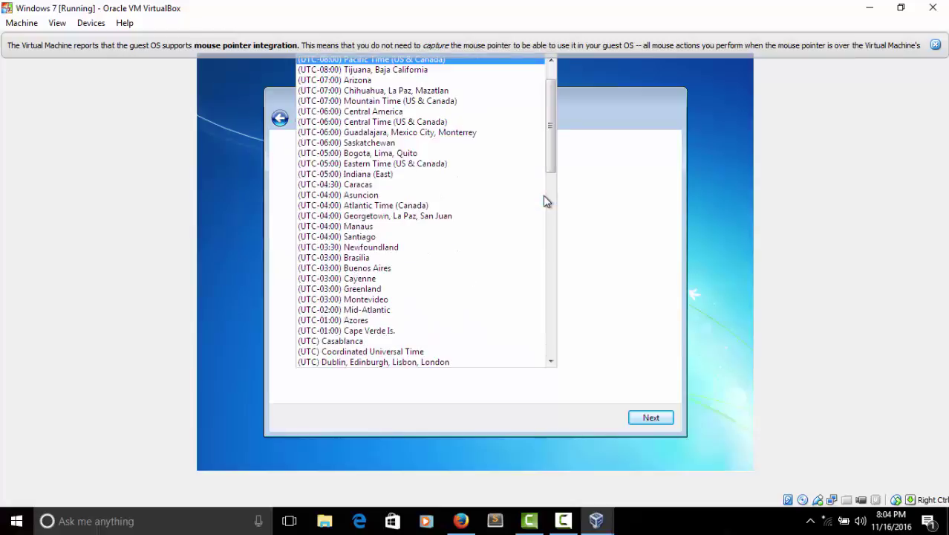
pyautogui.click(600, 212)
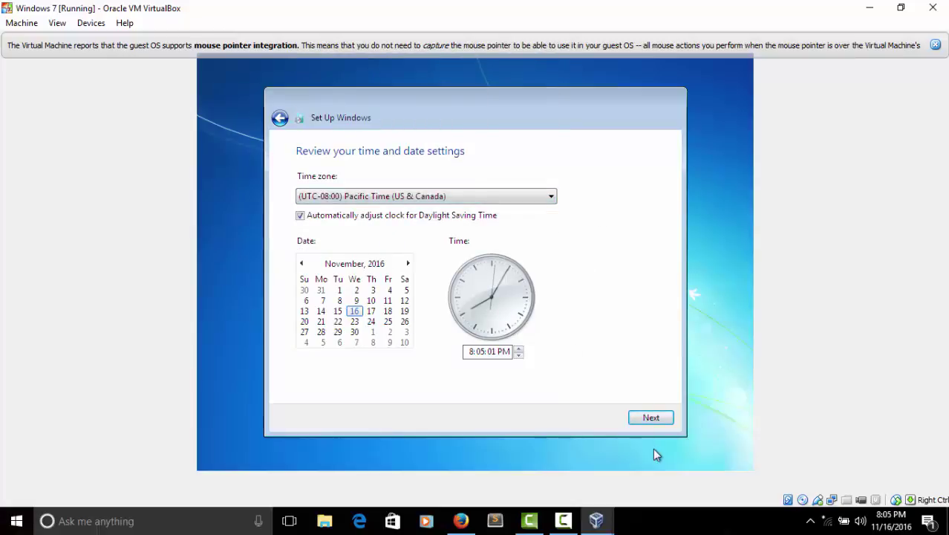
pyautogui.click(652, 418)
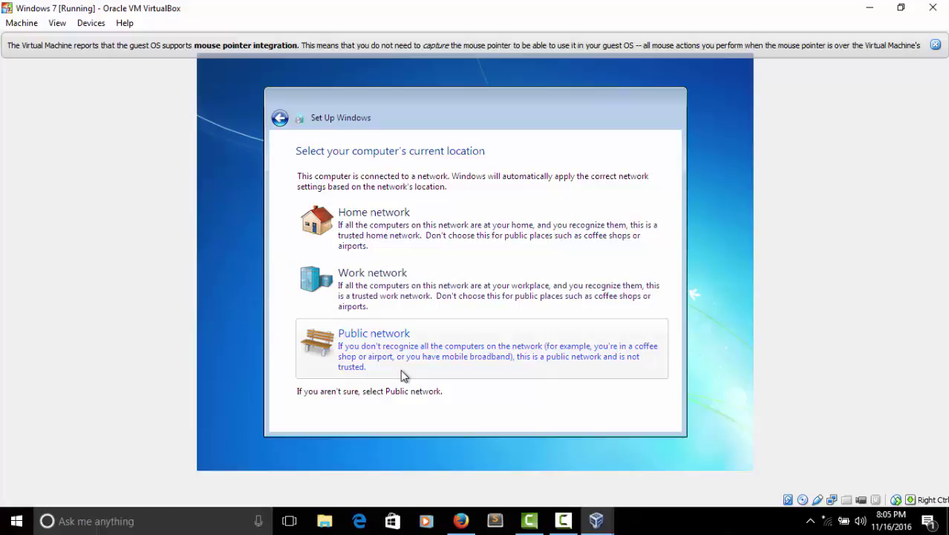
# Step: Choose Home network as the location and dismiss the mouse-integration notice
pyautogui.click(403, 214)
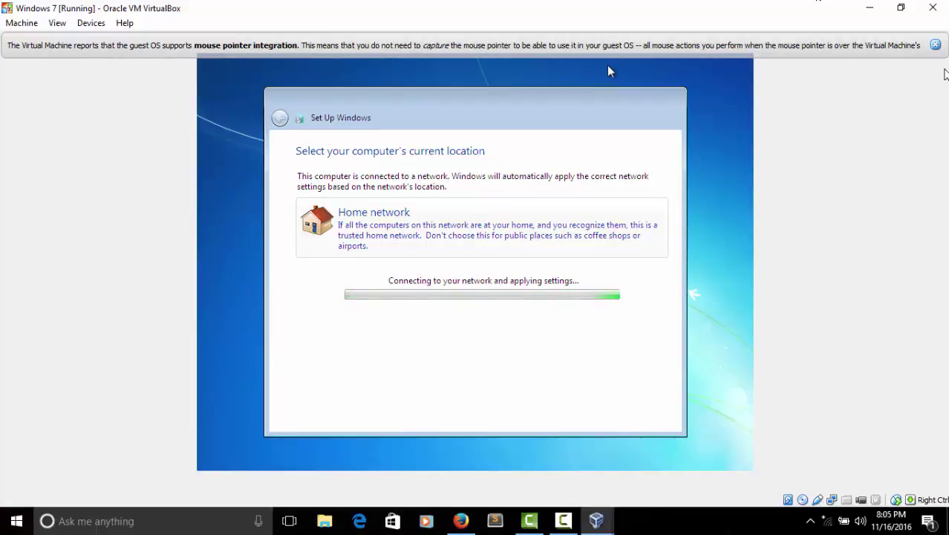
pyautogui.click(935, 45)
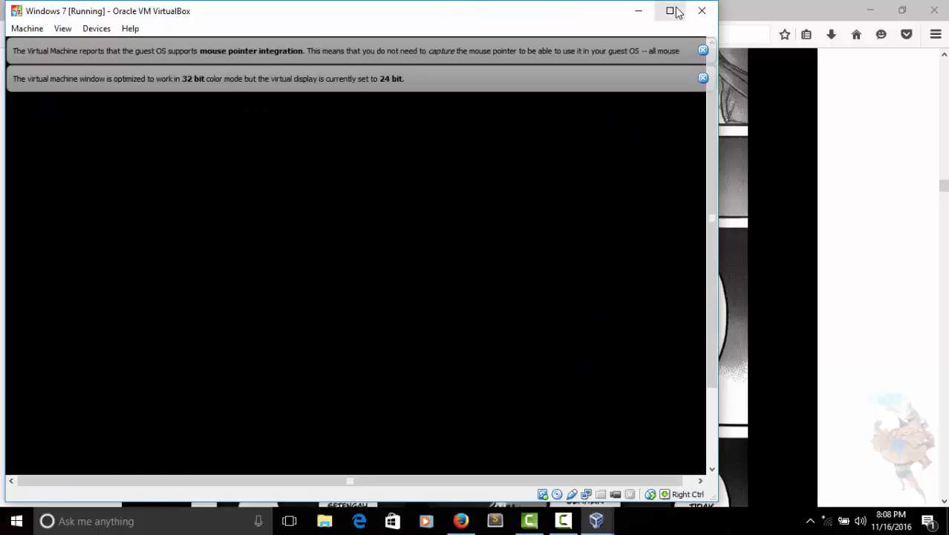
# Step: Maximize the VirtualBox VM window while Windows 7 shows the Starting Windows screen
pyautogui.click(675, 10)
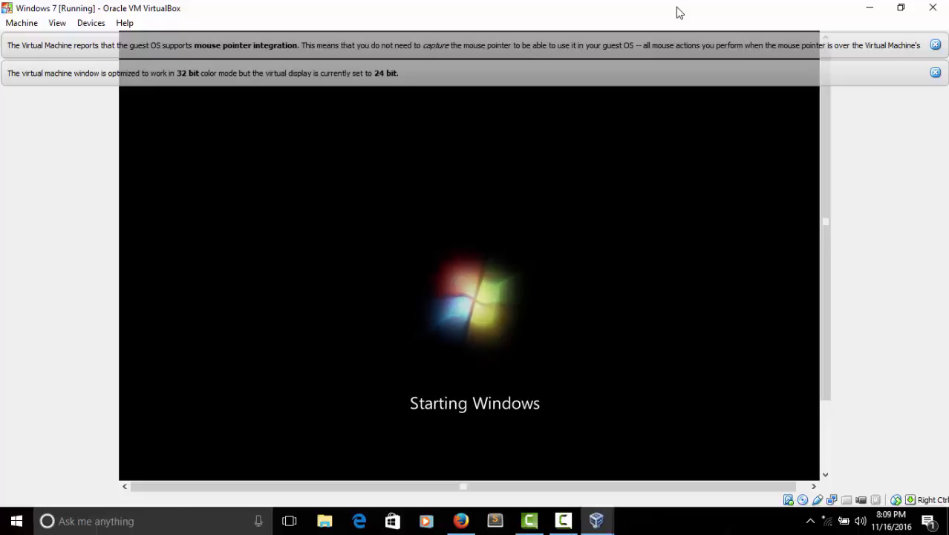
# Step: Restore the VM window to a smaller size beside Firefox, then enlarge it once Preparing your desktop appears
pyautogui.doubleClick(679, 12)
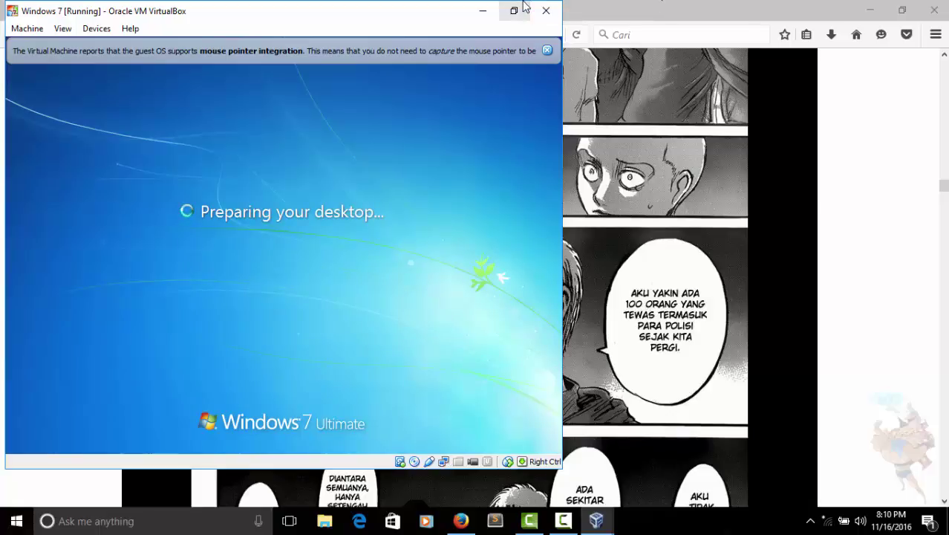
pyautogui.click(523, 7)
# Step: Maximize the VM window and dismiss the mouse pointer integration notice
pyautogui.click(676, 14)
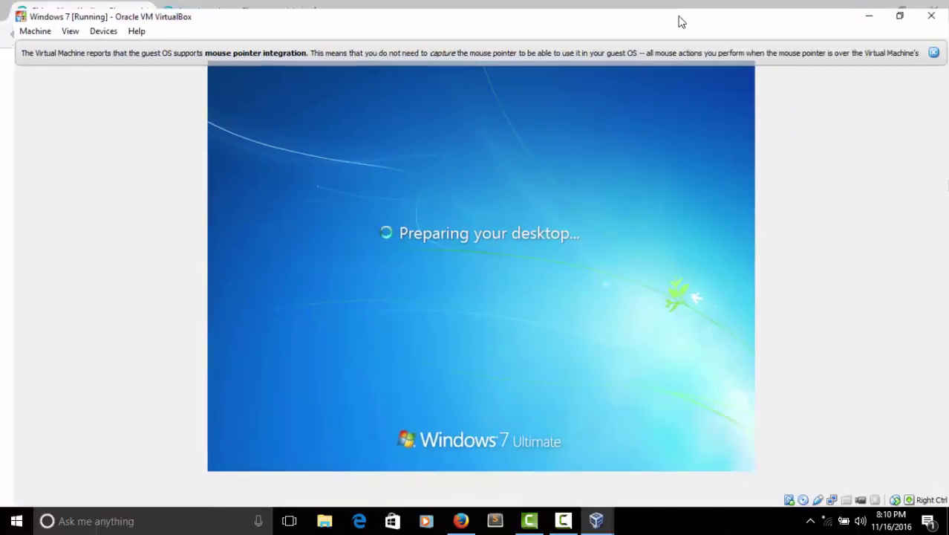
pyautogui.click(937, 47)
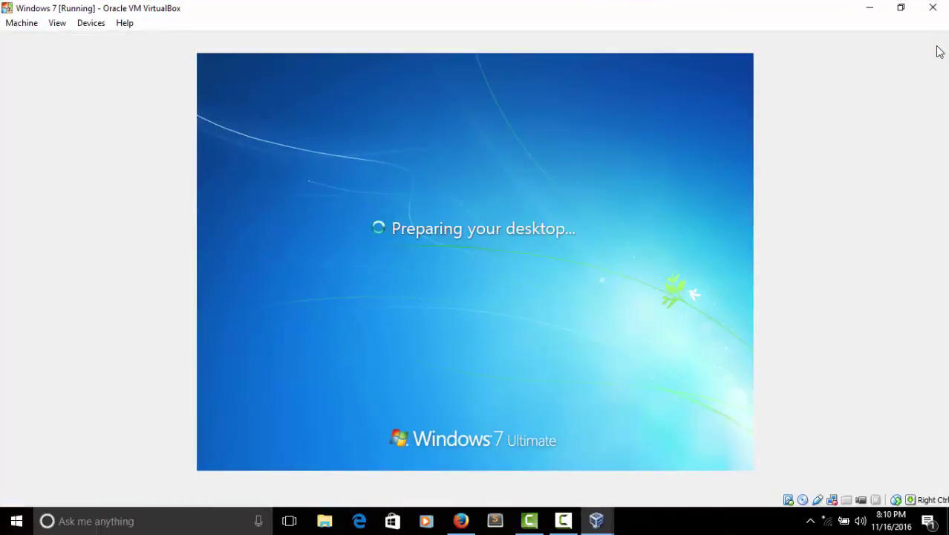